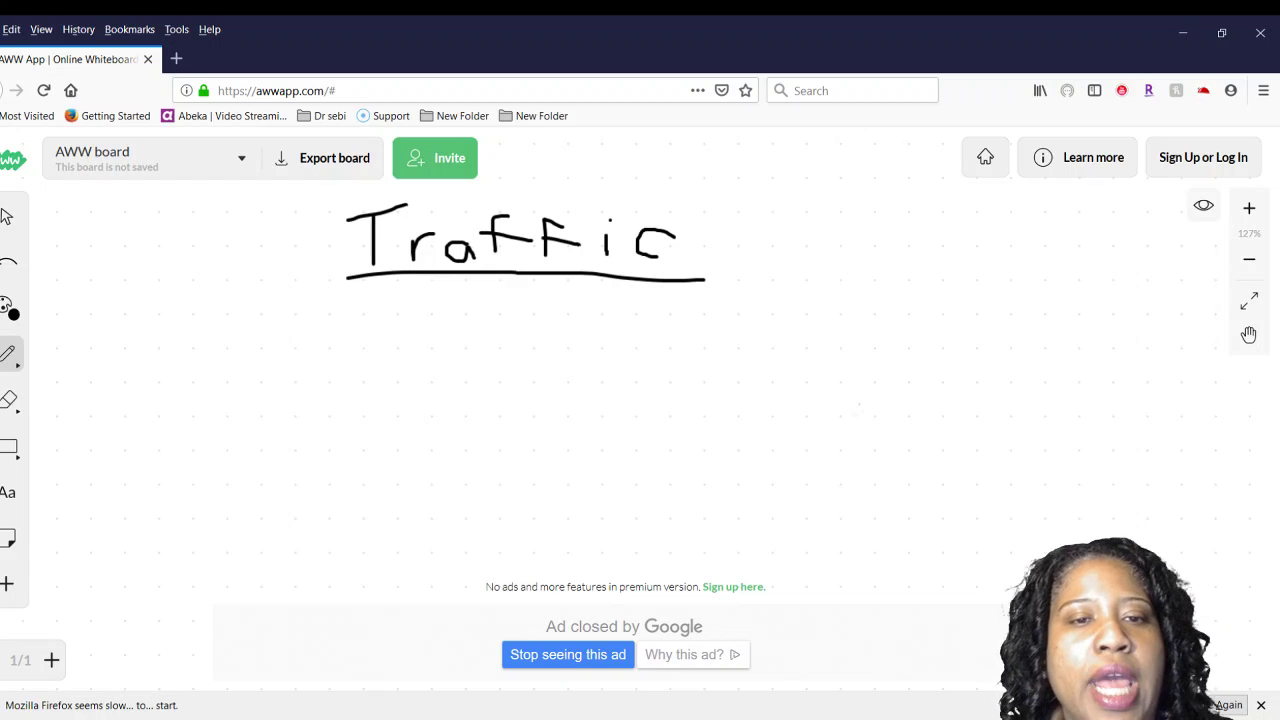
Handwrite 'Free' on the left and 'Paid' on the right beneath the title.
left_click_drag(210, 311, 220, 365)
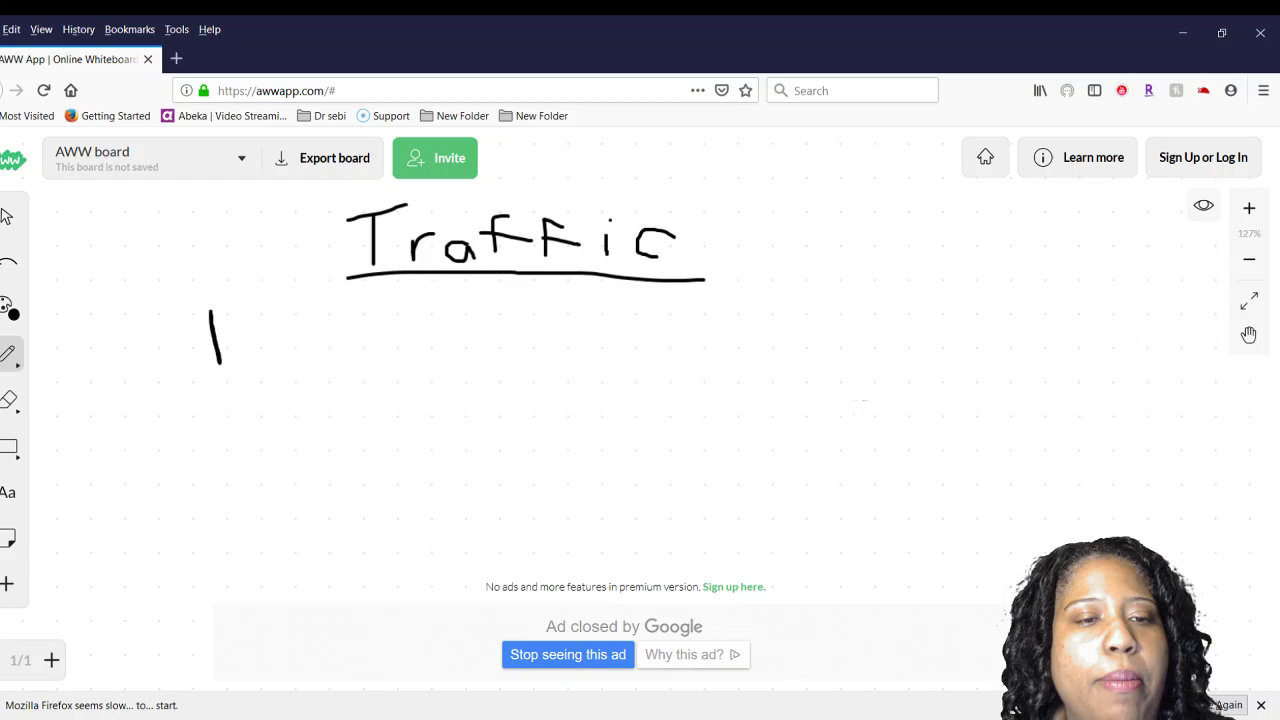
mouse_move(211, 314)
left_mouse_down()
mouse_move(240, 314)
mouse_move(264, 362)
mouse_move(284, 334)
mouse_move(342, 355)
mouse_move(392, 336)
mouse_move(367, 338)
mouse_move(390, 348)
left_mouse_up()
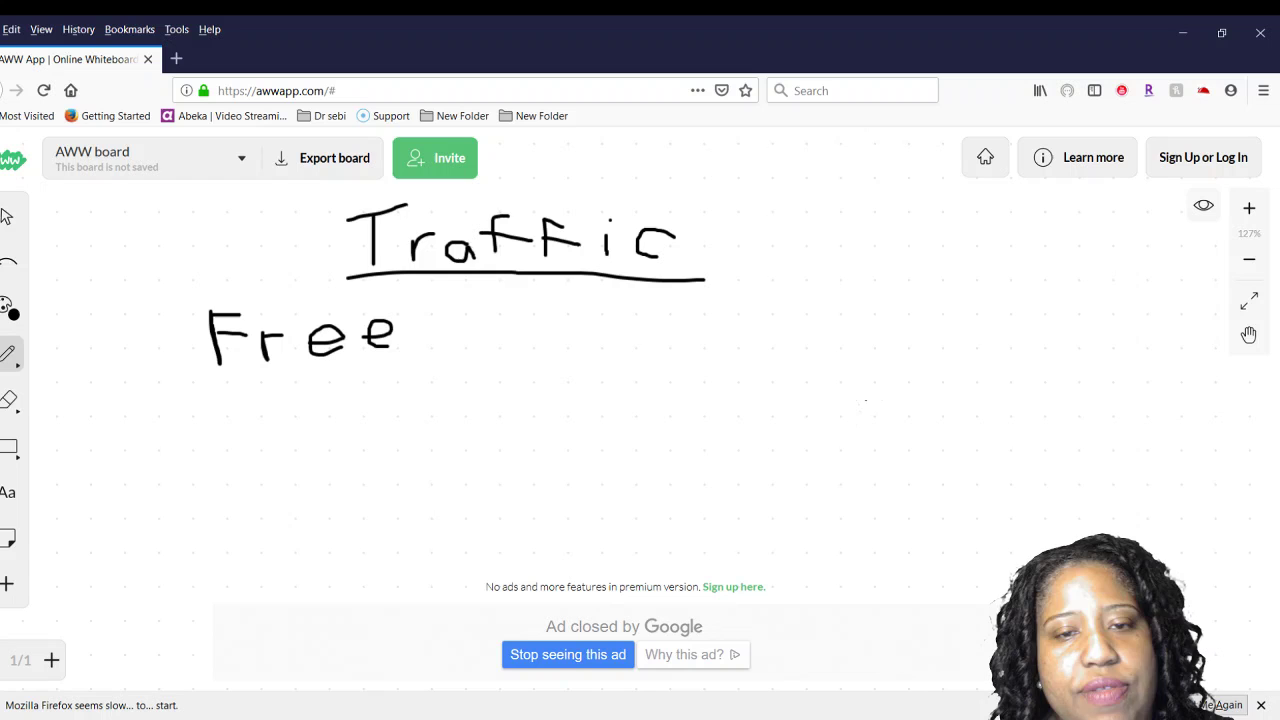
mouse_move(932, 311)
left_mouse_down()
mouse_move(956, 361)
mouse_move(950, 312)
mouse_move(950, 338)
mouse_move(1096, 358)
mouse_move(1088, 336)
mouse_move(1096, 364)
left_mouse_up()
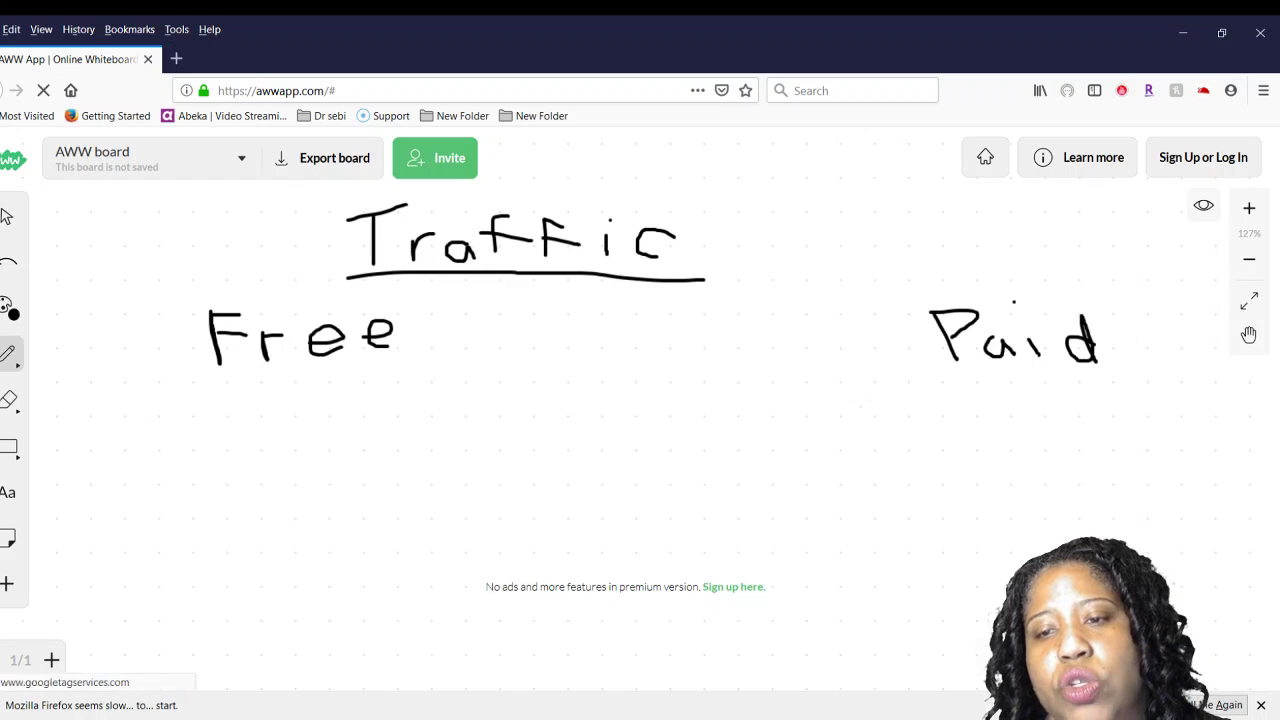
Underline 'Paid' and 'Free', and draw an arrow from Free pointing to Paid.
left_click_drag(974, 370, 1099, 365)
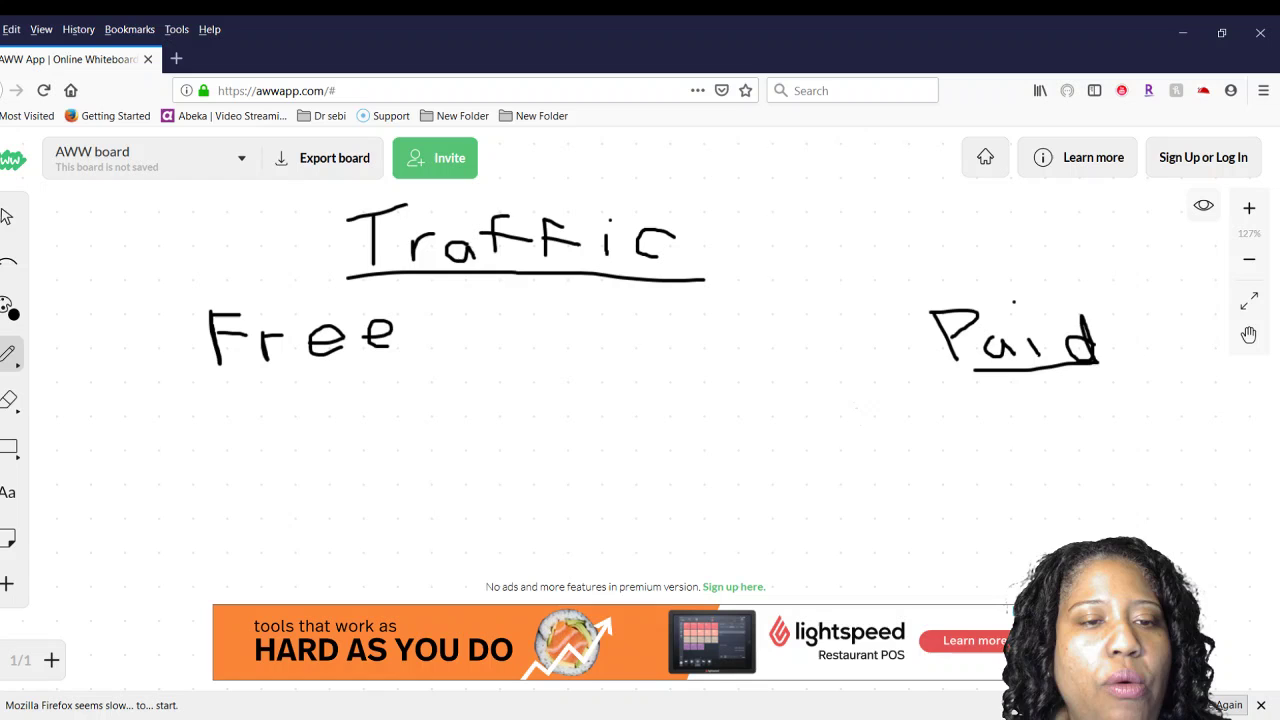
left_click_drag(200, 370, 408, 368)
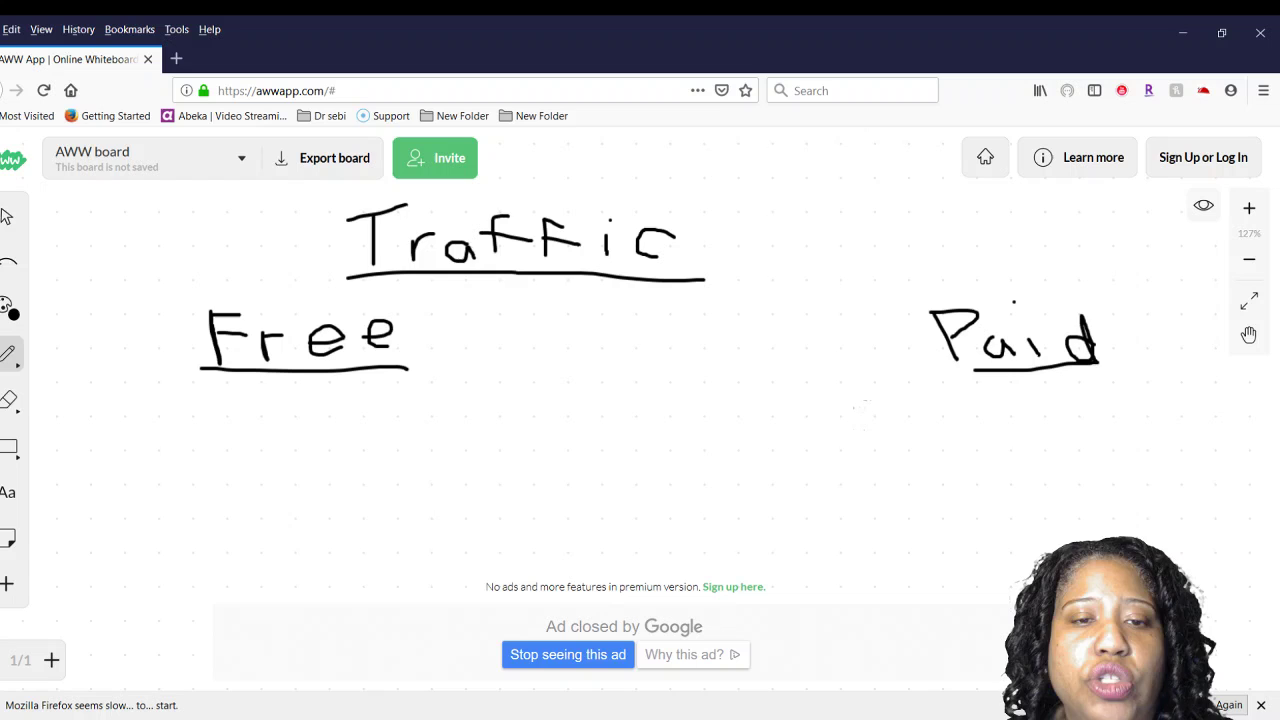
mouse_move(464, 324)
left_mouse_down()
mouse_move(837, 332)
mouse_move(820, 320)
mouse_move(840, 331)
mouse_move(794, 353)
left_mouse_up()
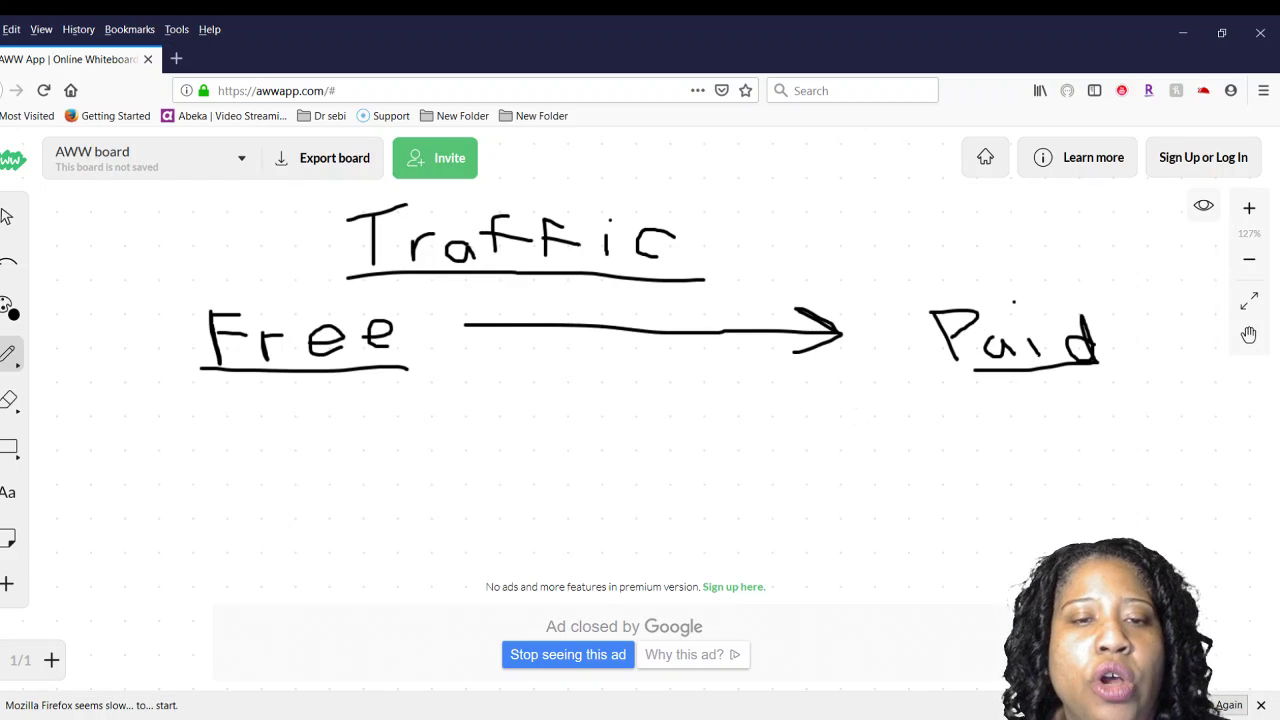
Add a back arrowhead at the Free end of the arrow and write 'Youtube' below Free.
mouse_move(508, 292)
left_mouse_down()
mouse_move(454, 326)
mouse_move(528, 372)
left_mouse_up()
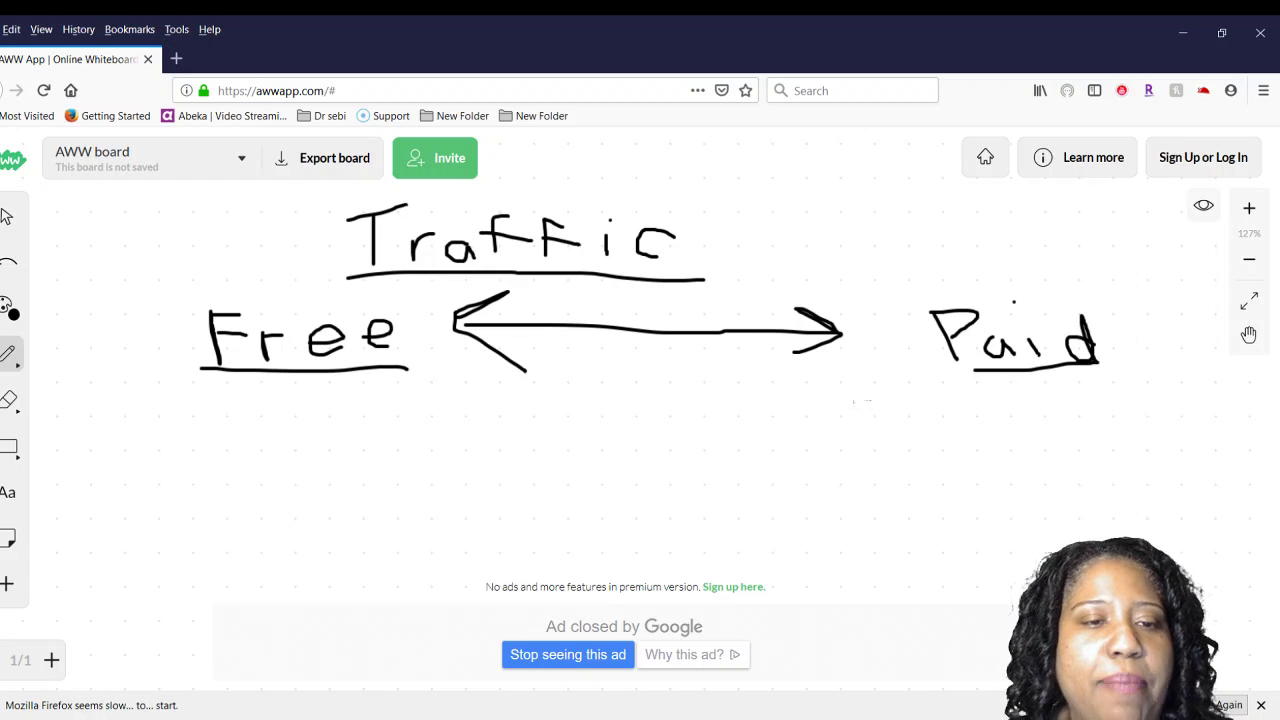
mouse_move(212, 392)
left_mouse_down()
mouse_move(236, 424)
mouse_move(260, 393)
mouse_move(280, 435)
mouse_move(289, 418)
mouse_move(340, 440)
mouse_move(366, 420)
mouse_move(376, 430)
mouse_move(378, 414)
mouse_move(402, 432)
mouse_move(452, 418)
mouse_move(430, 418)
mouse_move(446, 434)
left_mouse_up()
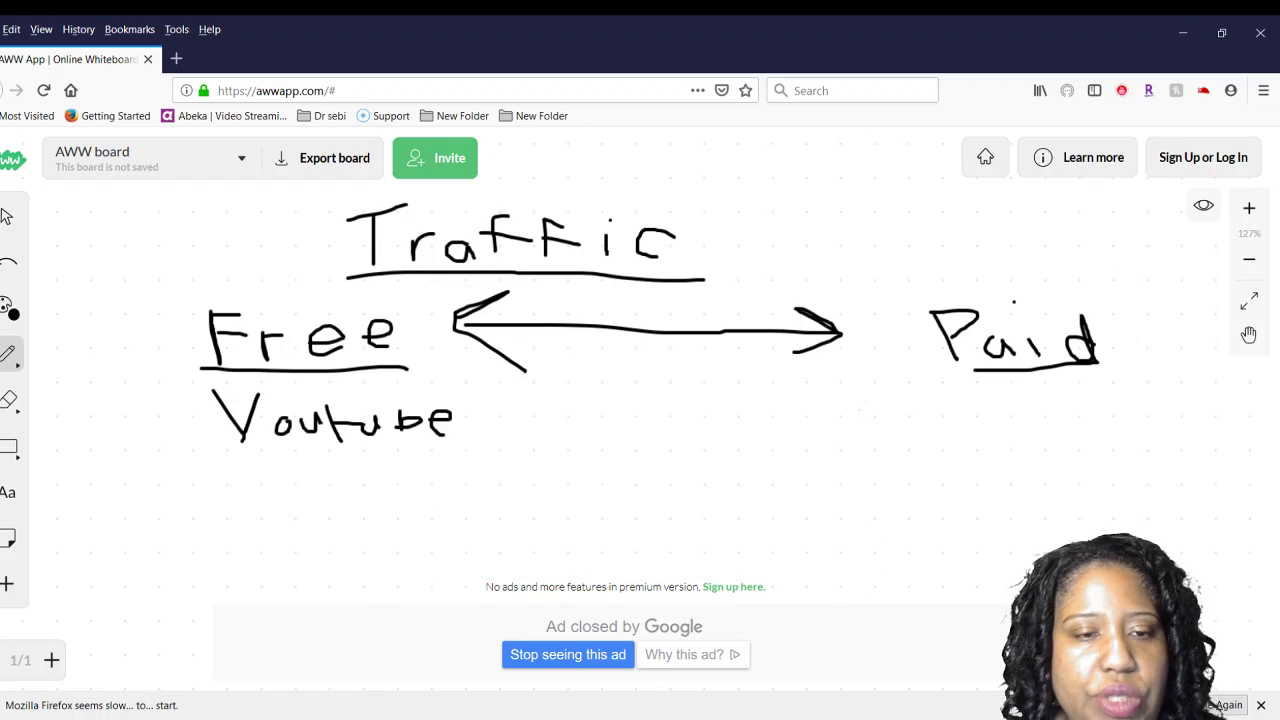
Handwrite 'Facebook', 'IS' and 'Twitter' beneath Youtube in the Free column.
mouse_move(226, 464)
left_mouse_down()
mouse_move(230, 500)
mouse_move(254, 464)
mouse_move(246, 481)
mouse_move(276, 500)
mouse_move(262, 482)
mouse_move(288, 500)
mouse_move(352, 486)
mouse_move(352, 502)
mouse_move(476, 486)
mouse_move(504, 507)
left_mouse_up()
mouse_move(528, 470)
left_mouse_down()
mouse_move(508, 486)
mouse_move(535, 505)
left_mouse_up()
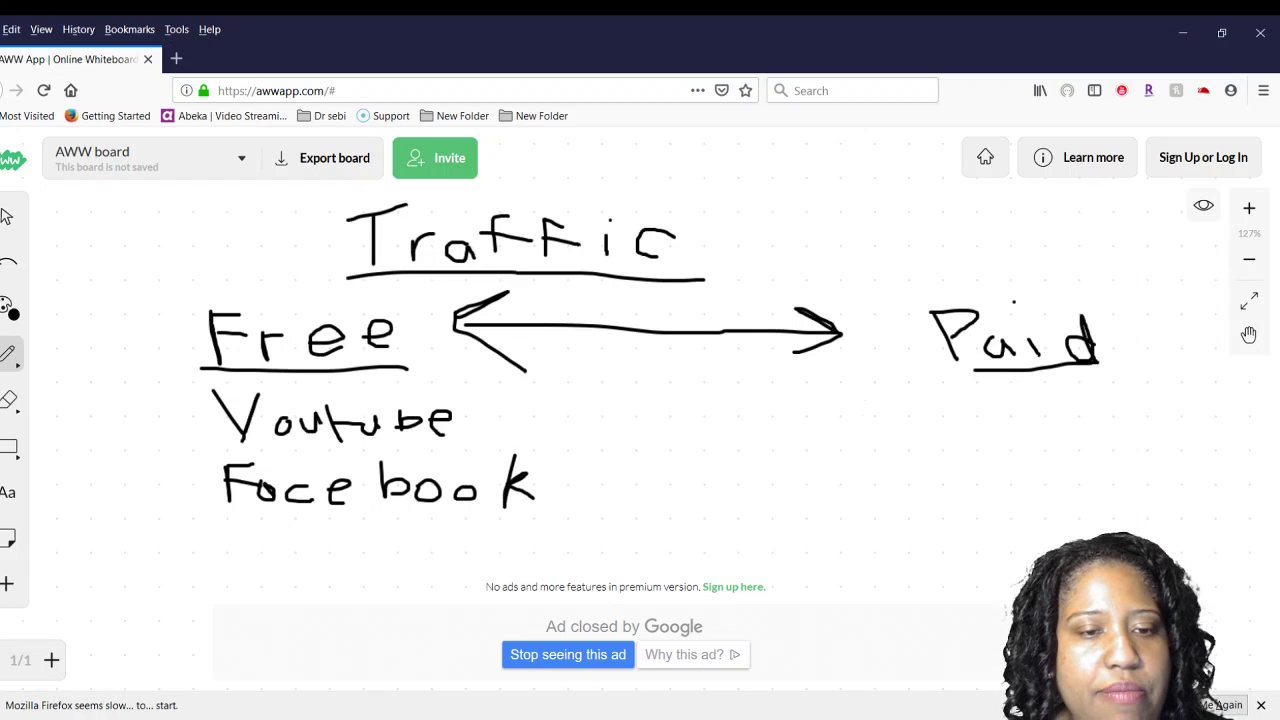
mouse_move(241, 531)
left_mouse_down()
mouse_move(292, 530)
mouse_move(266, 566)
mouse_move(350, 545)
mouse_move(330, 554)
left_mouse_up()
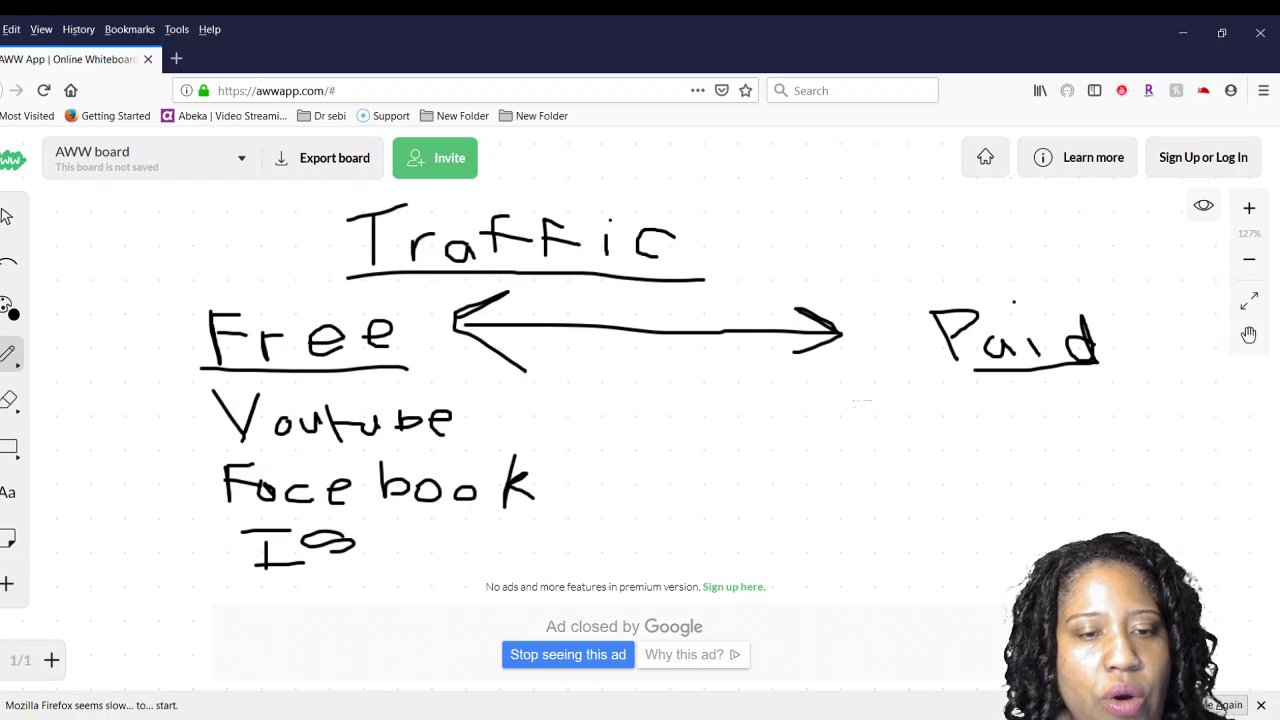
mouse_move(410, 528)
left_mouse_down()
mouse_move(486, 526)
mouse_move(450, 549)
mouse_move(507, 533)
mouse_move(536, 543)
left_mouse_up()
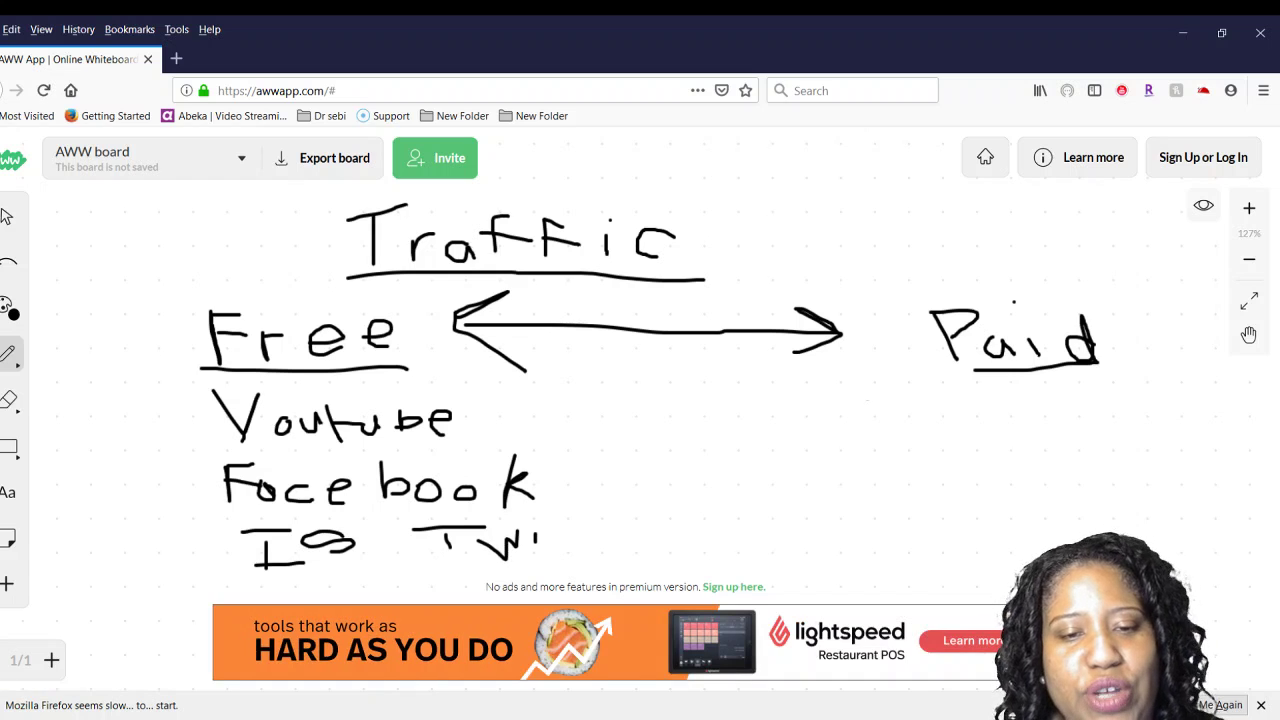
left_click_drag(562, 500, 565, 552)
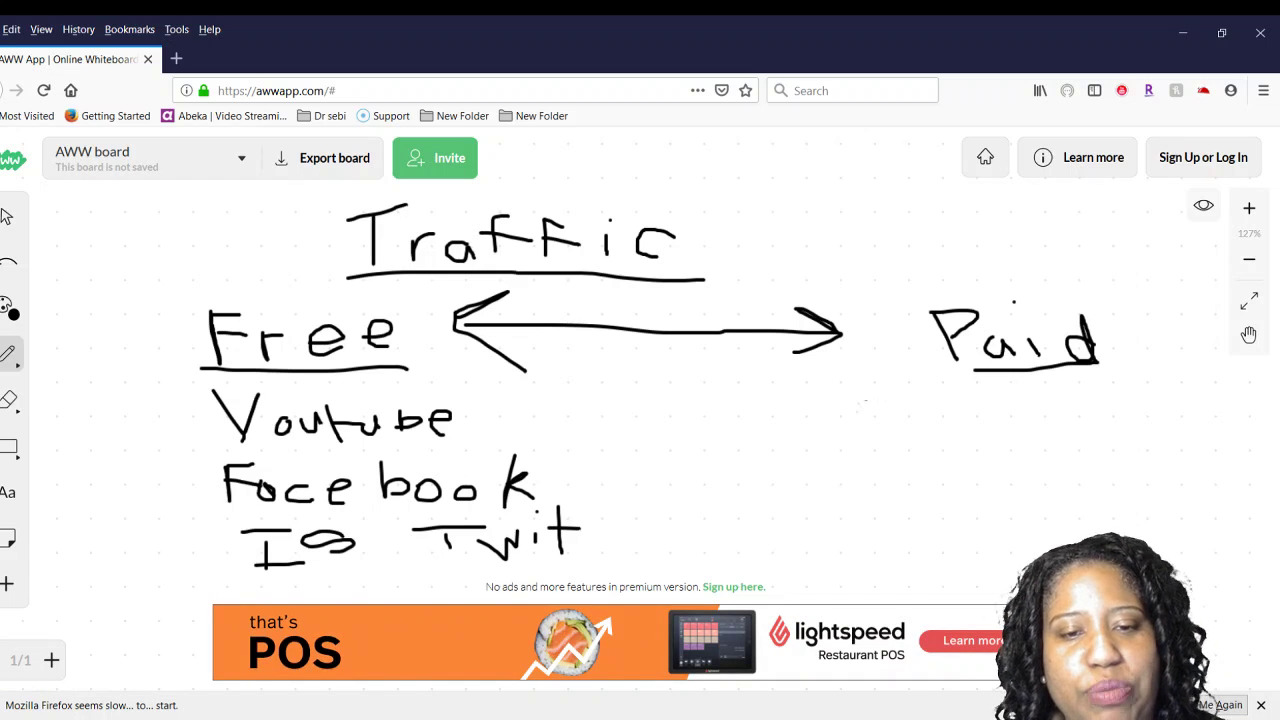
mouse_move(590, 508)
left_mouse_down()
mouse_move(598, 555)
mouse_move(602, 529)
mouse_move(663, 538)
mouse_move(680, 517)
left_mouse_up()
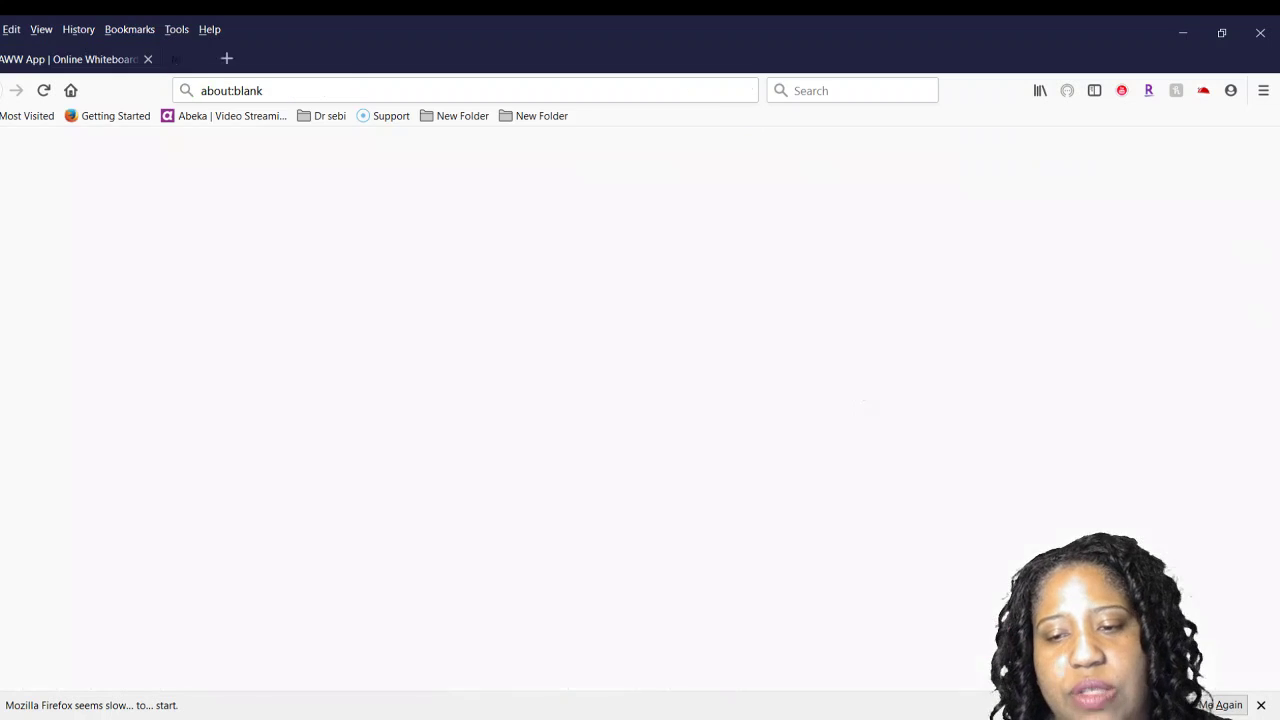
Return to the whiteboard, close the banner ad, and draw a brace left of the free platforms.
key("ctrl+Page_Up")
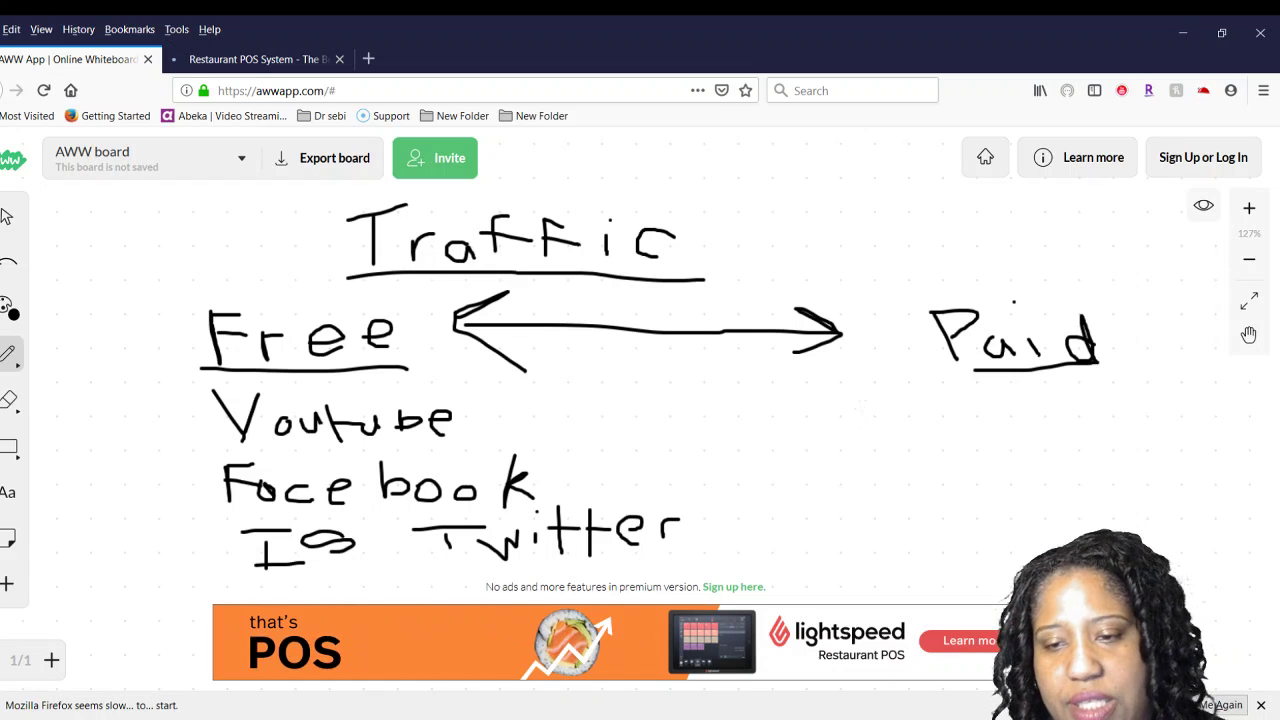
left_click(1014, 610)
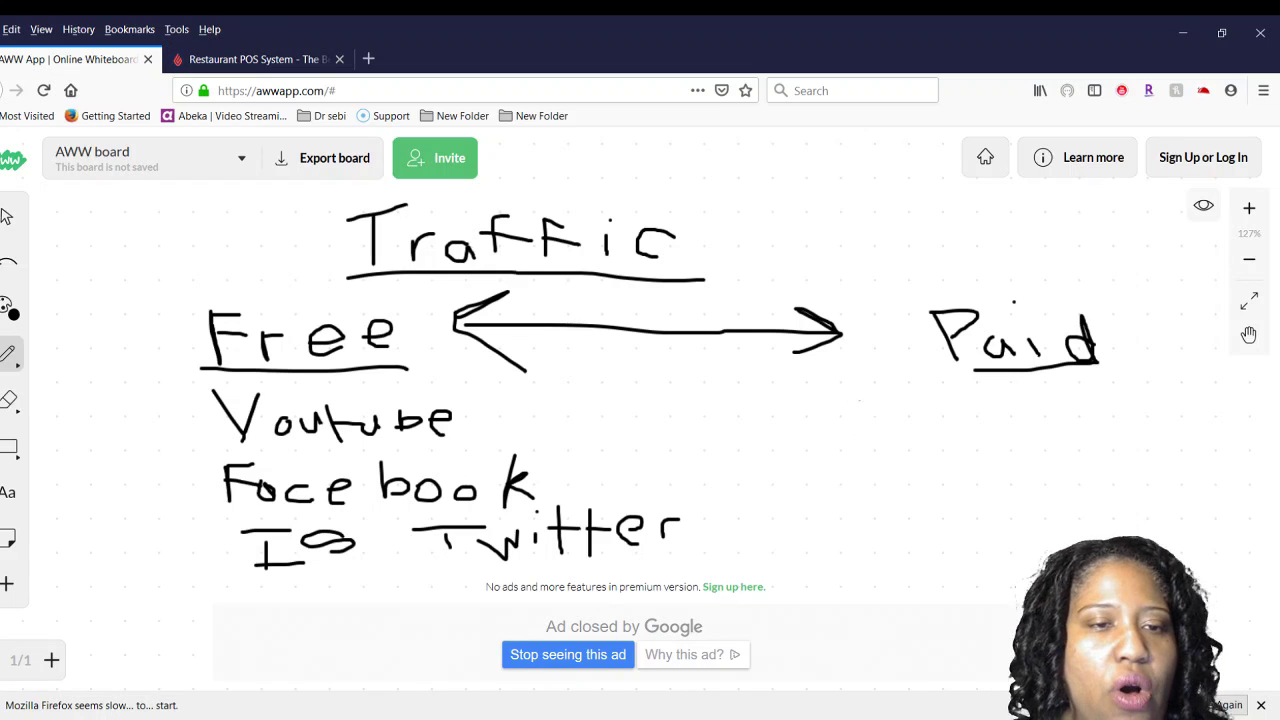
mouse_move(190, 372)
left_mouse_down()
mouse_move(140, 394)
mouse_move(132, 422)
mouse_move(165, 520)
mouse_move(148, 540)
mouse_move(234, 538)
mouse_move(208, 558)
left_mouse_up()
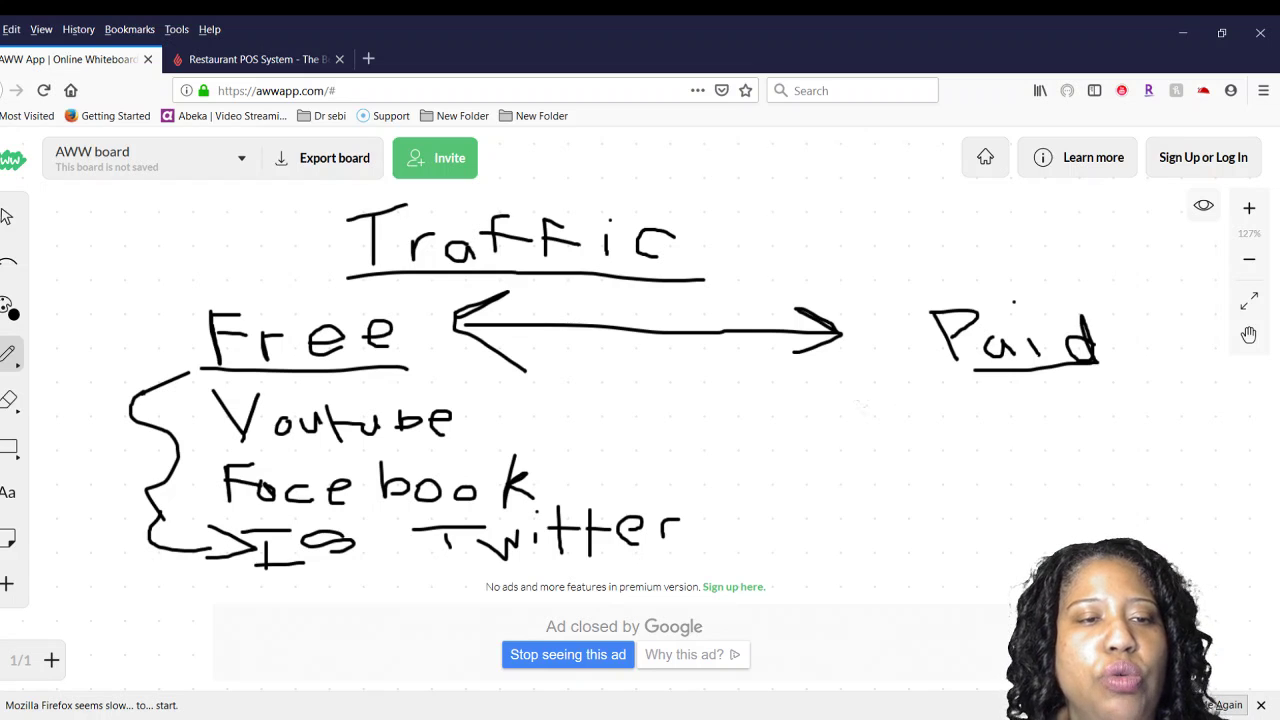
Draw an arrow into 'Free' with 'Slow' at its tail, and write 'warm' above Free.
mouse_move(124, 264)
left_mouse_down()
mouse_move(194, 312)
mouse_move(150, 302)
mouse_move(192, 310)
left_mouse_up()
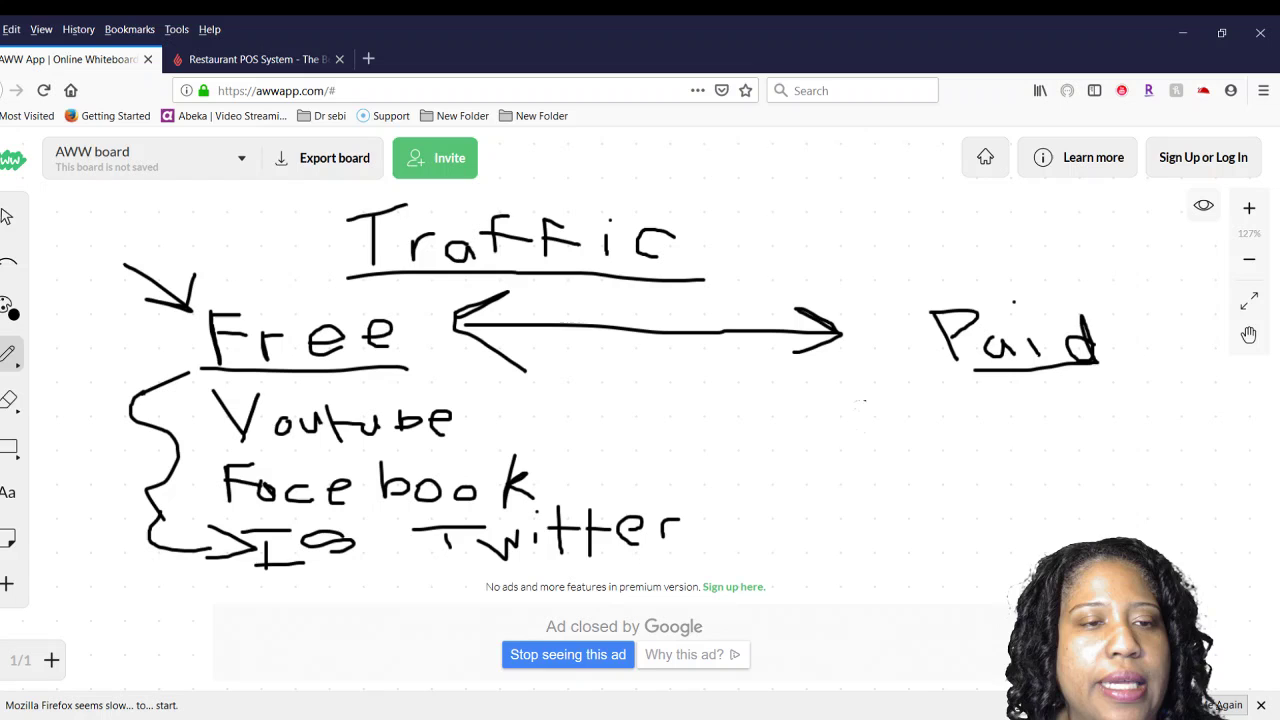
mouse_move(96, 252)
left_mouse_down()
mouse_move(90, 276)
mouse_move(174, 258)
mouse_move(144, 238)
mouse_move(192, 248)
mouse_move(220, 230)
left_mouse_up()
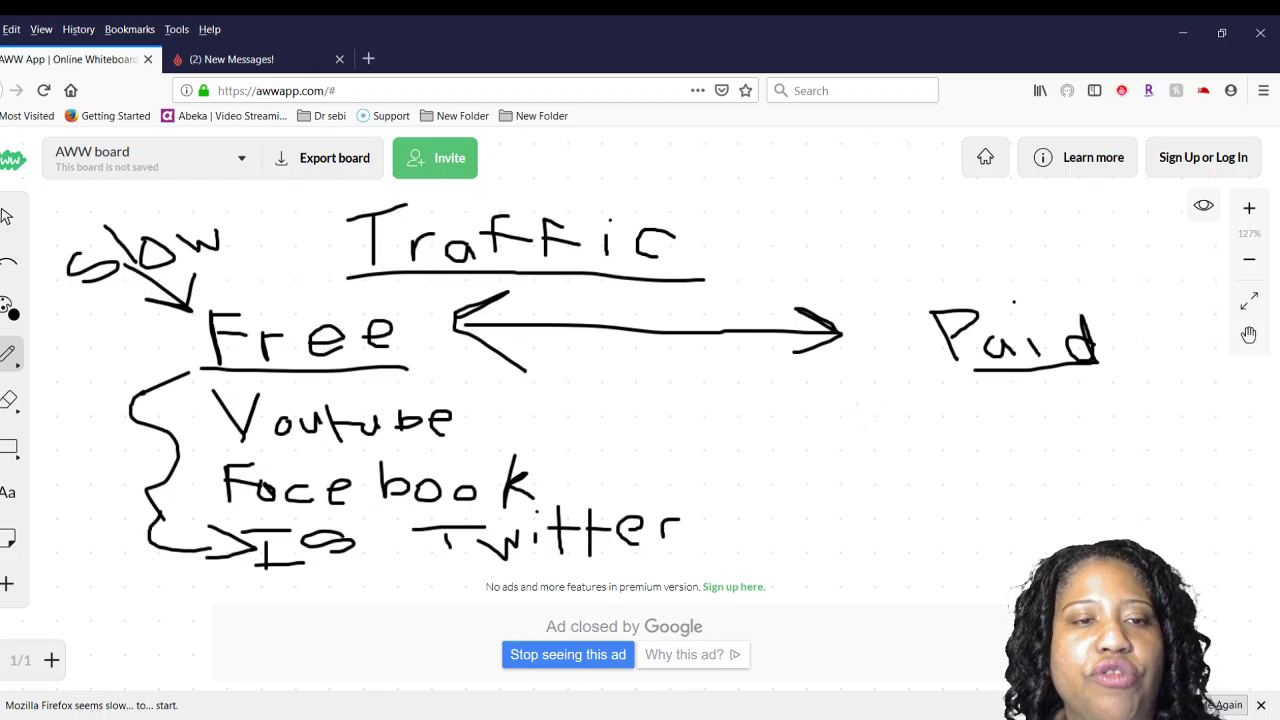
mouse_move(212, 276)
left_mouse_down()
mouse_move(230, 300)
mouse_move(249, 266)
mouse_move(283, 280)
mouse_move(298, 260)
mouse_move(330, 264)
mouse_move(362, 246)
left_mouse_up()
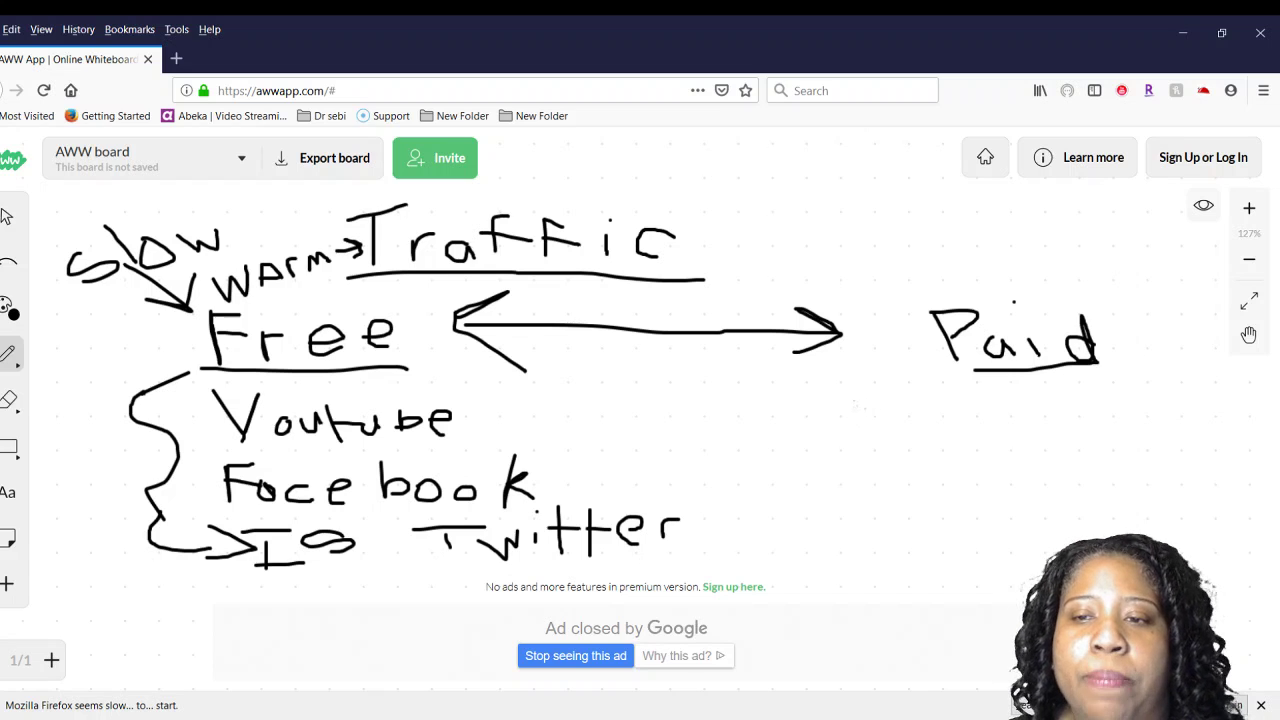
Write 'Cold' and 'Faster' above the Paid heading.
mouse_move(1105, 259)
left_mouse_down()
mouse_move(1090, 306)
mouse_move(1136, 281)
mouse_move(1121, 271)
left_mouse_up()
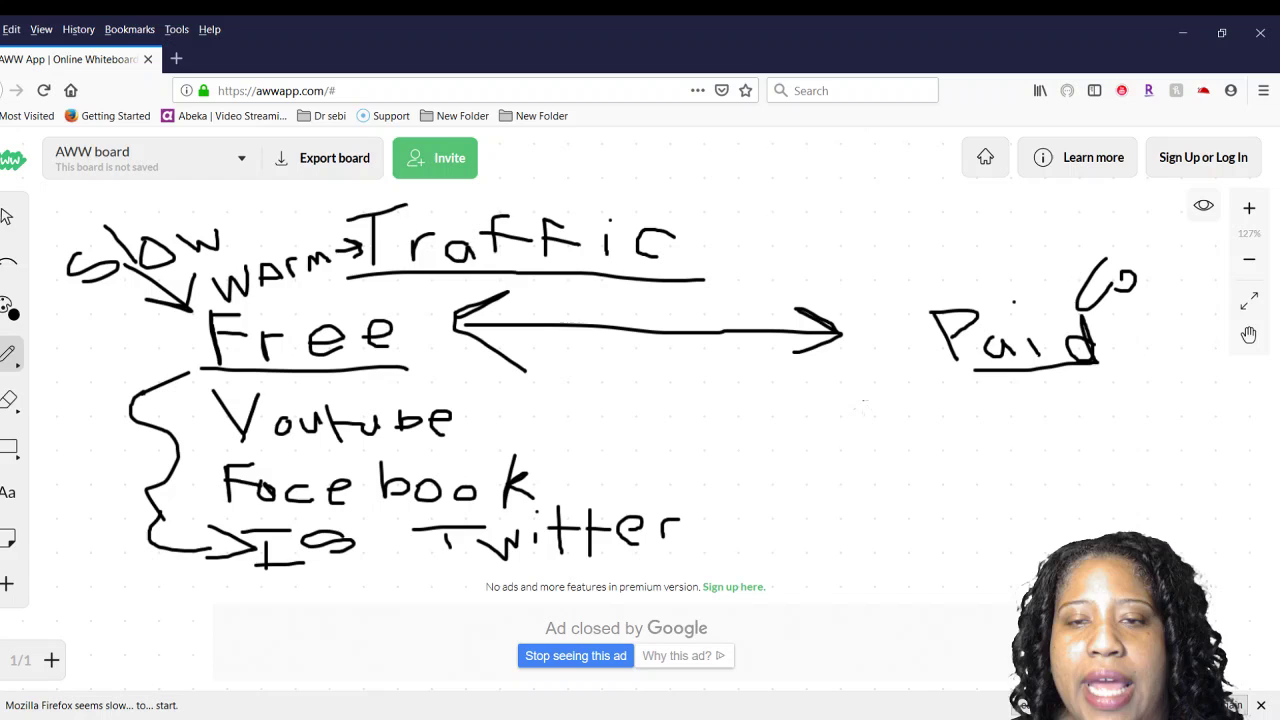
mouse_move(1165, 234)
left_mouse_down()
mouse_move(1165, 286)
mouse_move(1194, 274)
mouse_move(1210, 288)
left_mouse_up()
mouse_move(1006, 238)
left_mouse_down()
mouse_move(1012, 280)
mouse_move(1026, 232)
mouse_move(1046, 268)
mouse_move(1034, 252)
mouse_move(1076, 258)
mouse_move(1090, 232)
mouse_move(1126, 242)
mouse_move(1146, 212)
left_mouse_up()
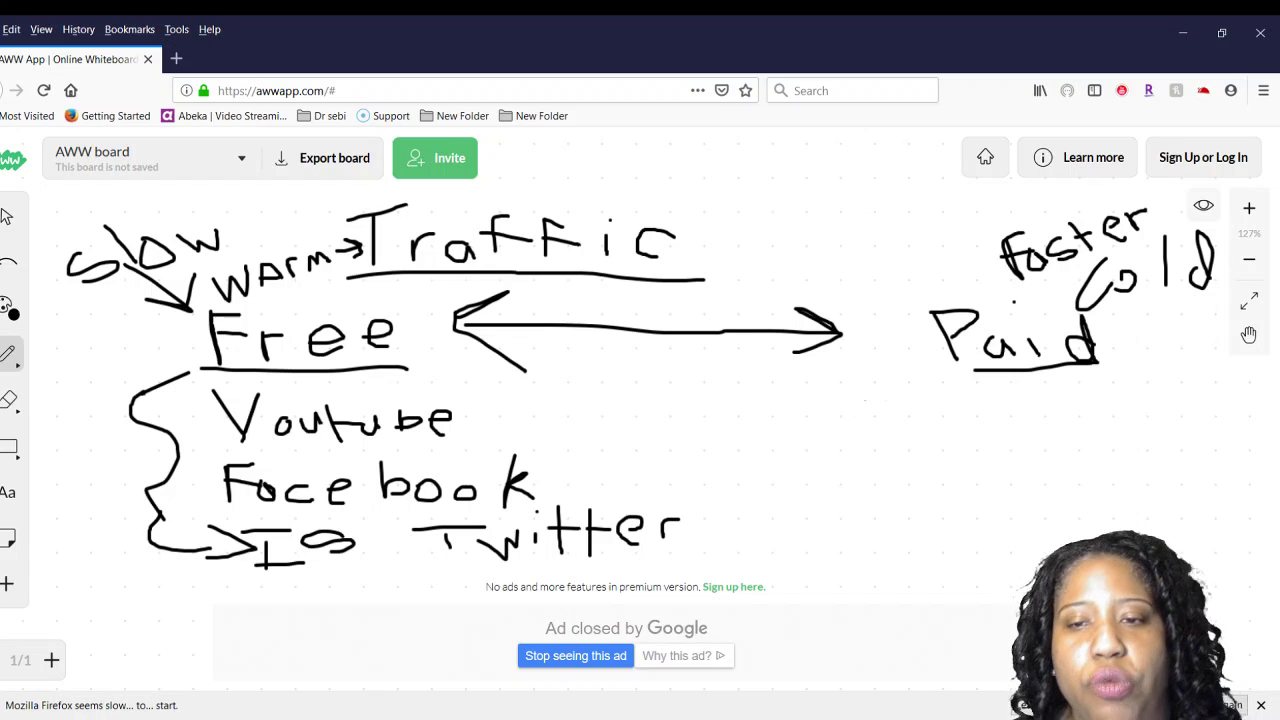
List 'Bing', 'Solo ad' and 'FB' beneath Paid.
mouse_move(962, 393)
left_mouse_down()
mouse_move(968, 430)
mouse_move(975, 412)
mouse_move(966, 430)
mouse_move(1059, 426)
mouse_move(1077, 455)
left_mouse_up()
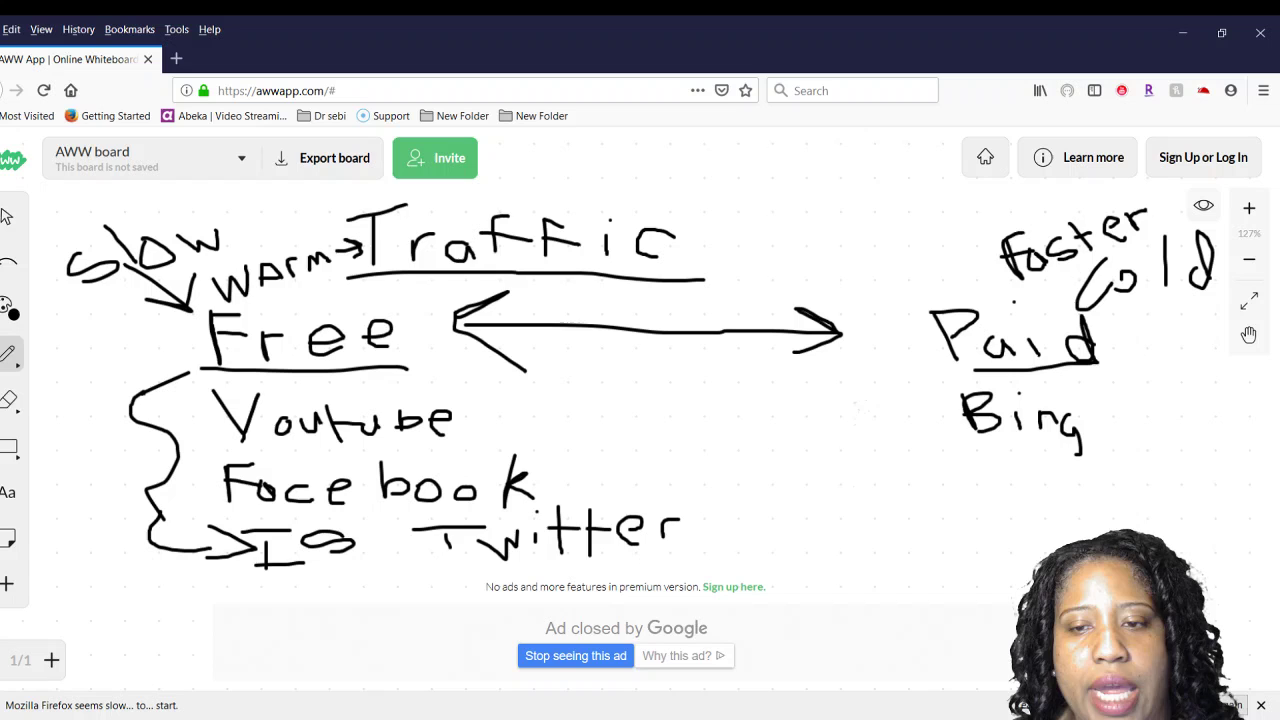
mouse_move(984, 464)
left_mouse_down()
mouse_move(990, 490)
mouse_move(960, 498)
mouse_move(1002, 498)
mouse_move(1014, 484)
mouse_move(1044, 503)
mouse_move(1058, 490)
left_mouse_up()
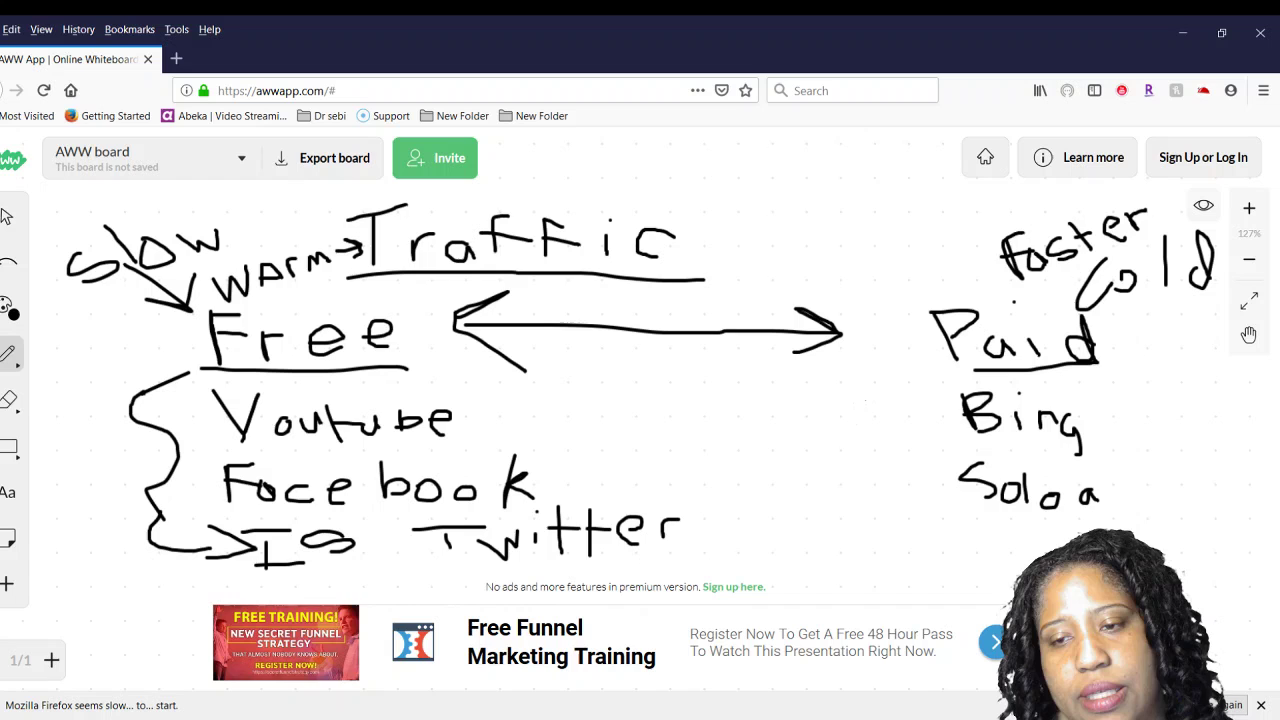
left_click_drag(1120, 498, 1119, 467)
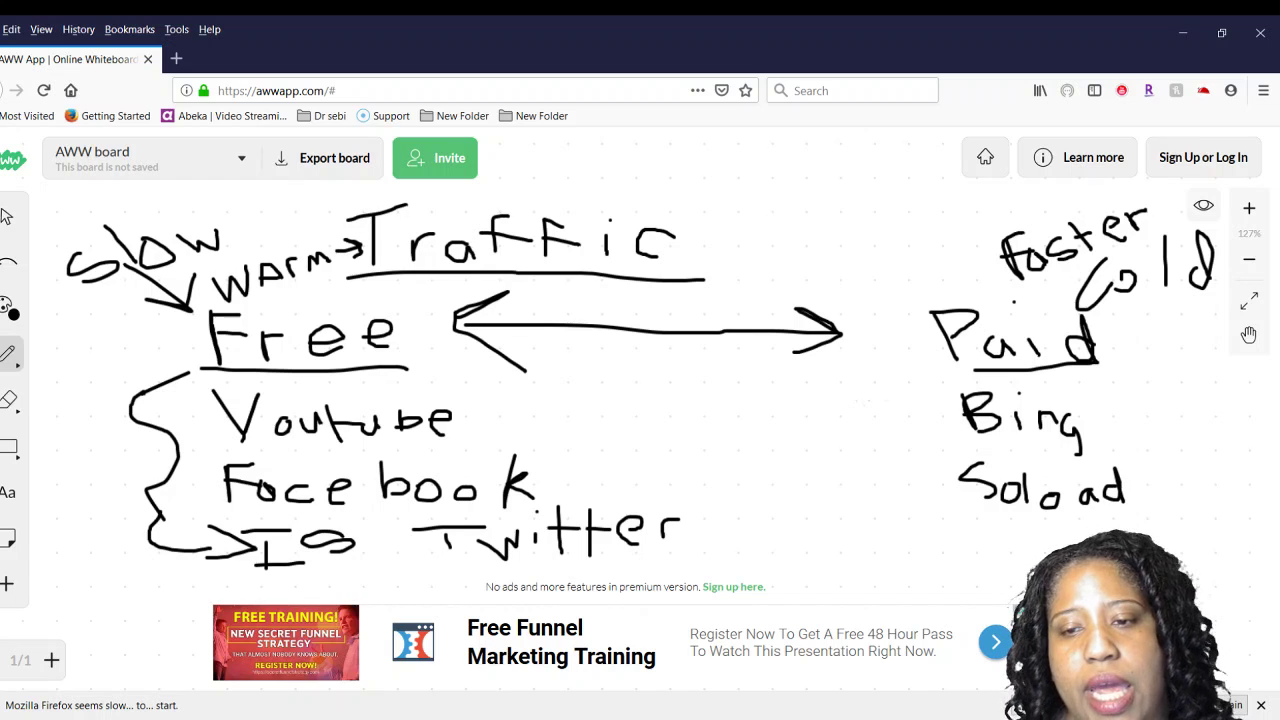
left_click_drag(988, 524, 991, 544)
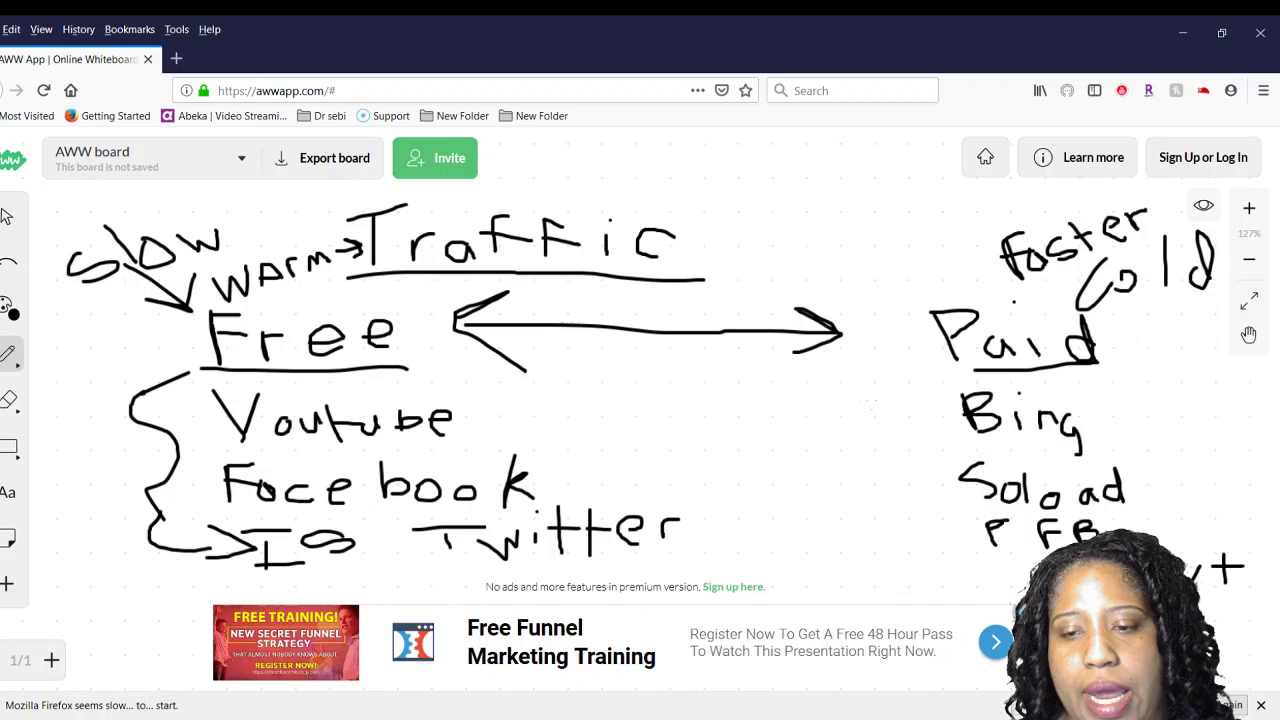
Close the bottom banner ad and underline the words 'warm' and 'Cold'.
left_click(1020, 610)
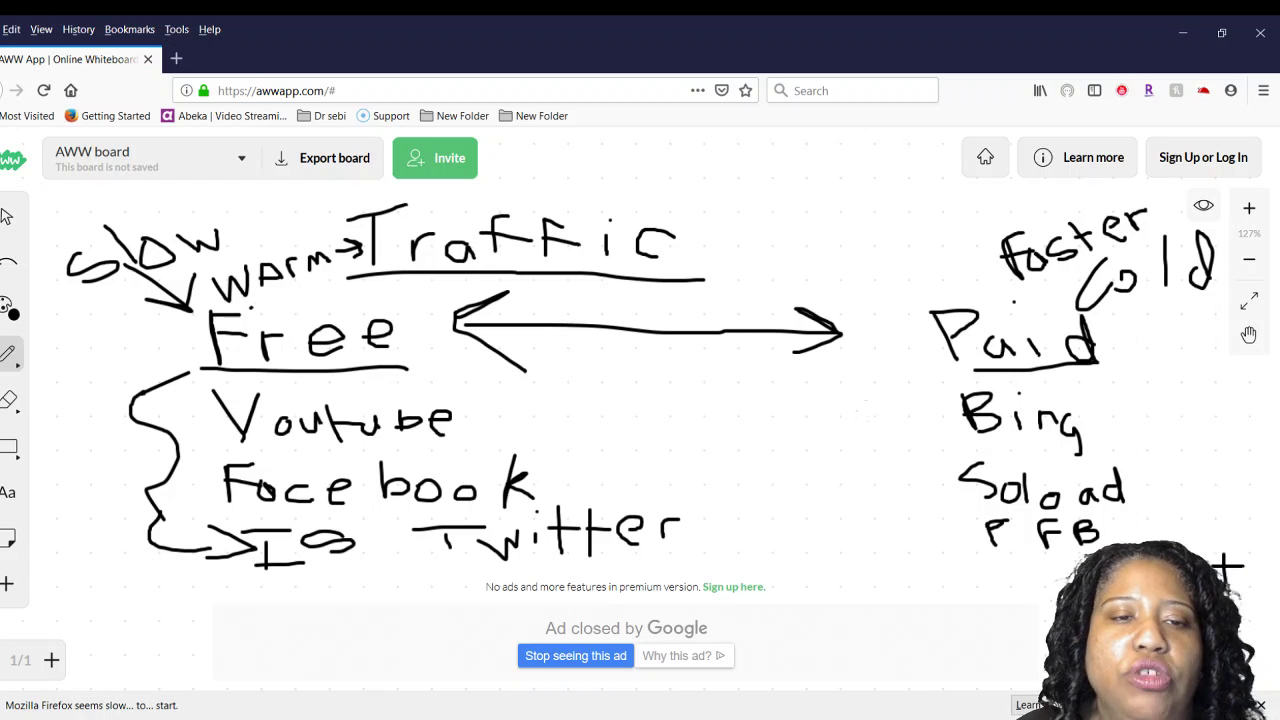
left_click_drag(250, 306, 340, 277)
left_click_drag(1110, 314, 1222, 274)
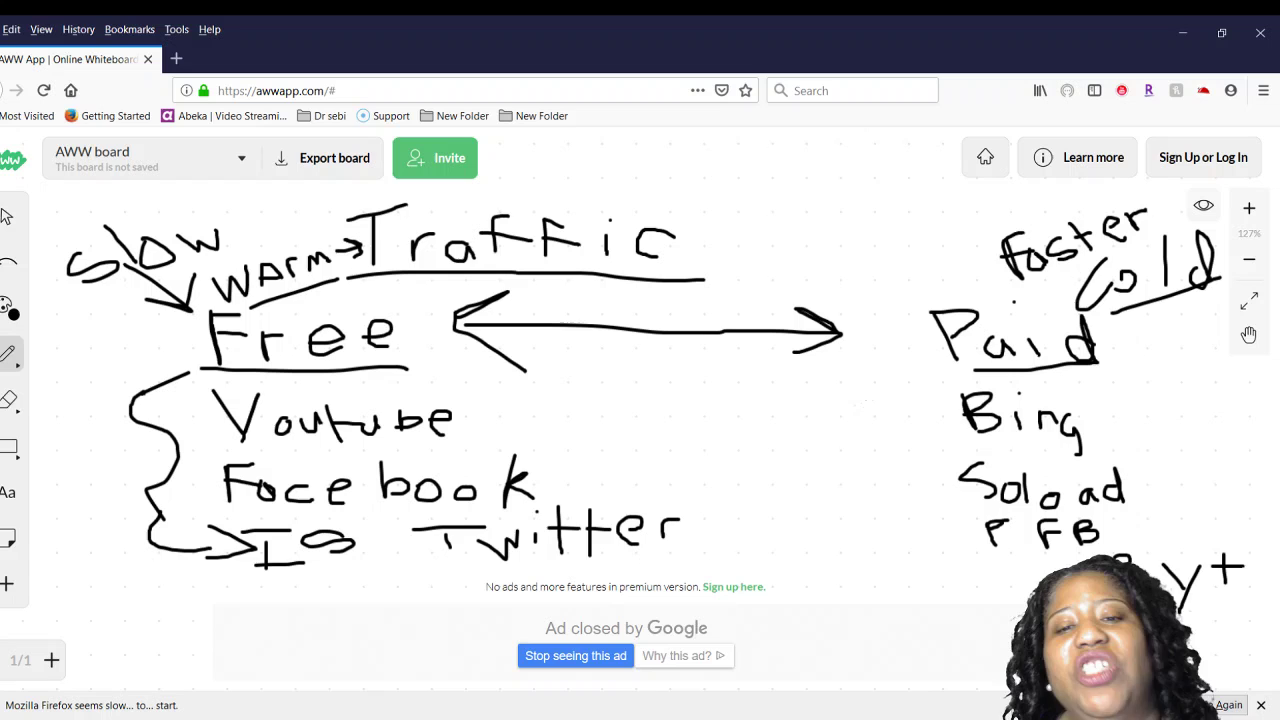
Handwrite 'Capital' above Paid, just left of 'Faster'.
mouse_move(848, 252)
left_mouse_down()
mouse_move(834, 272)
mouse_move(888, 284)
left_mouse_up()
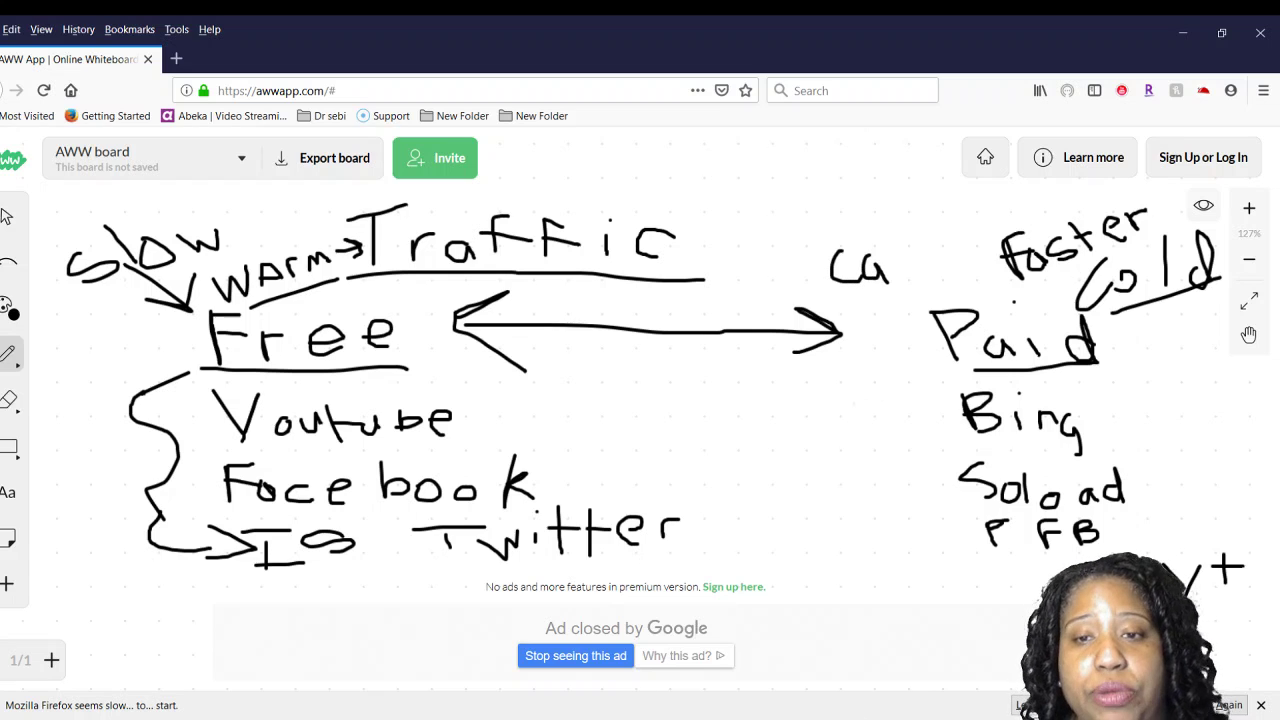
mouse_move(889, 258)
left_mouse_down()
mouse_move(896, 300)
mouse_move(892, 282)
mouse_move(929, 287)
mouse_move(964, 264)
mouse_move(956, 280)
mouse_move(988, 288)
left_mouse_up()
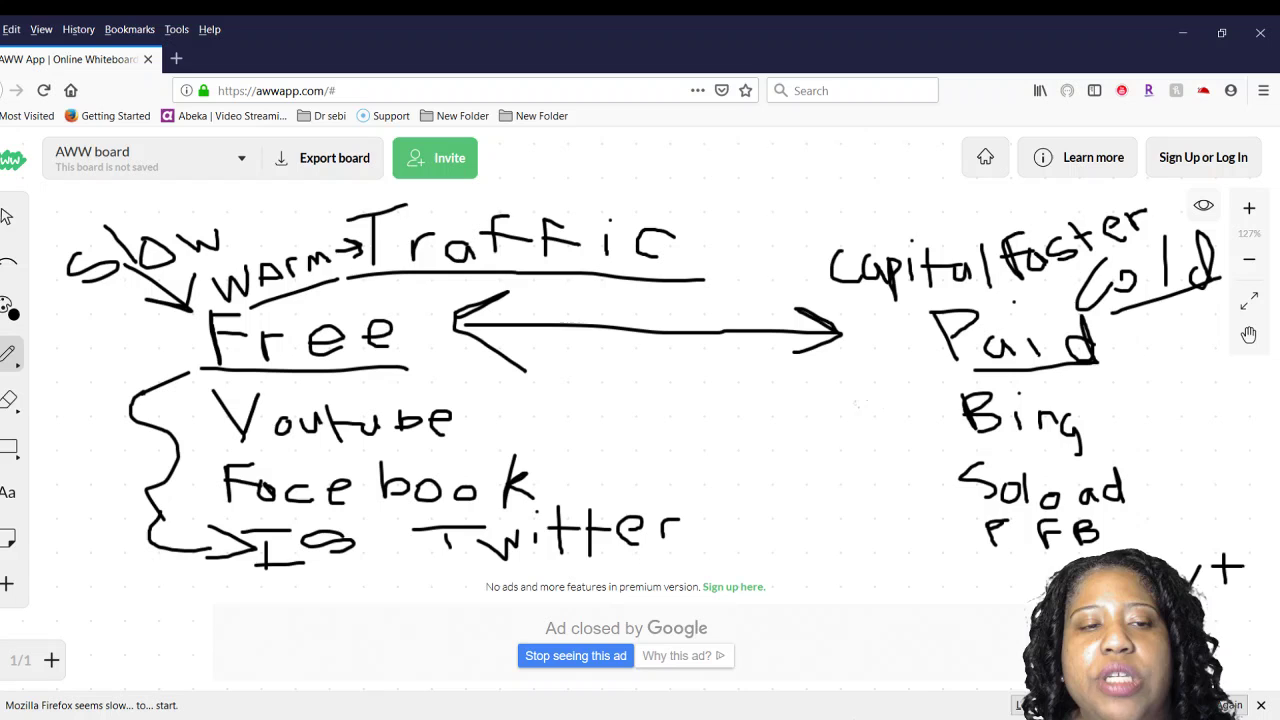
Handwrite 'consistent' diagonally left of Free, above the brace.
mouse_move(58, 445)
left_mouse_down()
mouse_move(57, 468)
mouse_move(74, 464)
mouse_move(66, 446)
mouse_move(108, 438)
mouse_move(112, 452)
mouse_move(102, 430)
mouse_move(120, 440)
mouse_move(118, 396)
left_mouse_up()
mouse_move(116, 396)
left_mouse_down()
mouse_move(142, 392)
mouse_move(168, 352)
mouse_move(206, 364)
mouse_move(230, 338)
left_mouse_up()
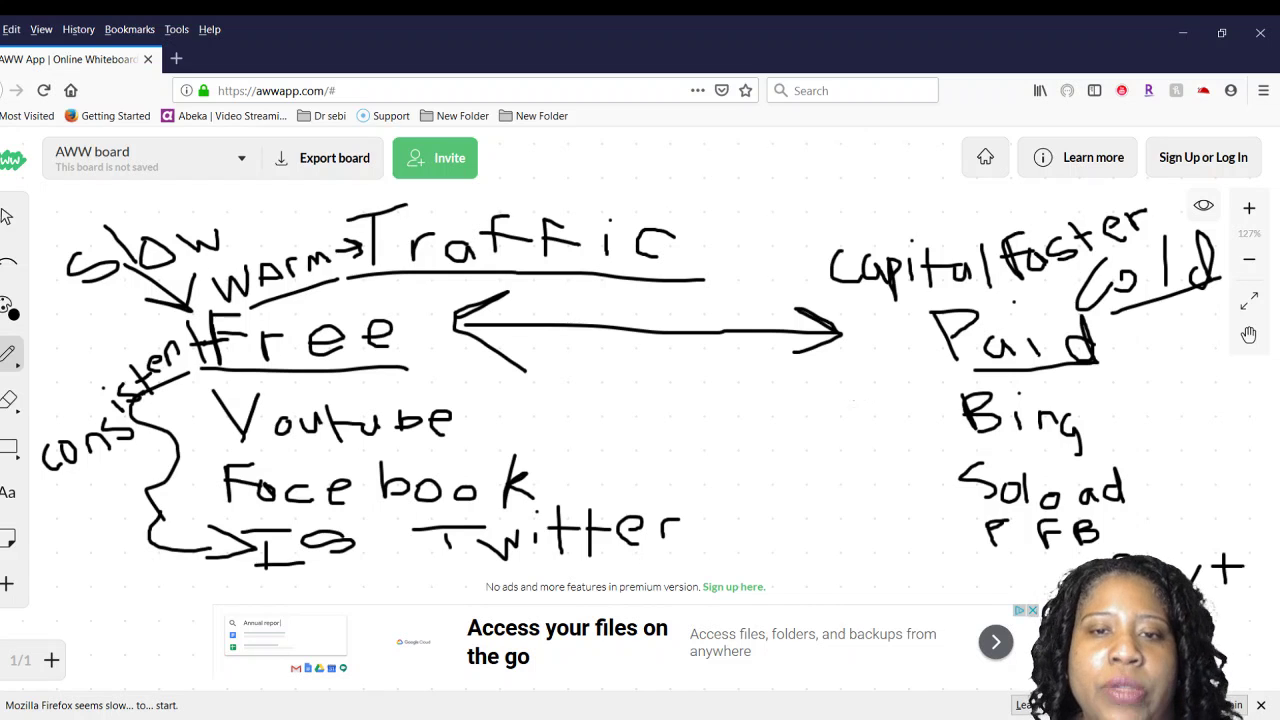
Draw an arrow from the upper right pointing at the end of 'Traffic'.
mouse_move(752, 176)
left_mouse_down()
mouse_move(658, 216)
mouse_move(662, 232)
mouse_move(708, 228)
left_mouse_up()
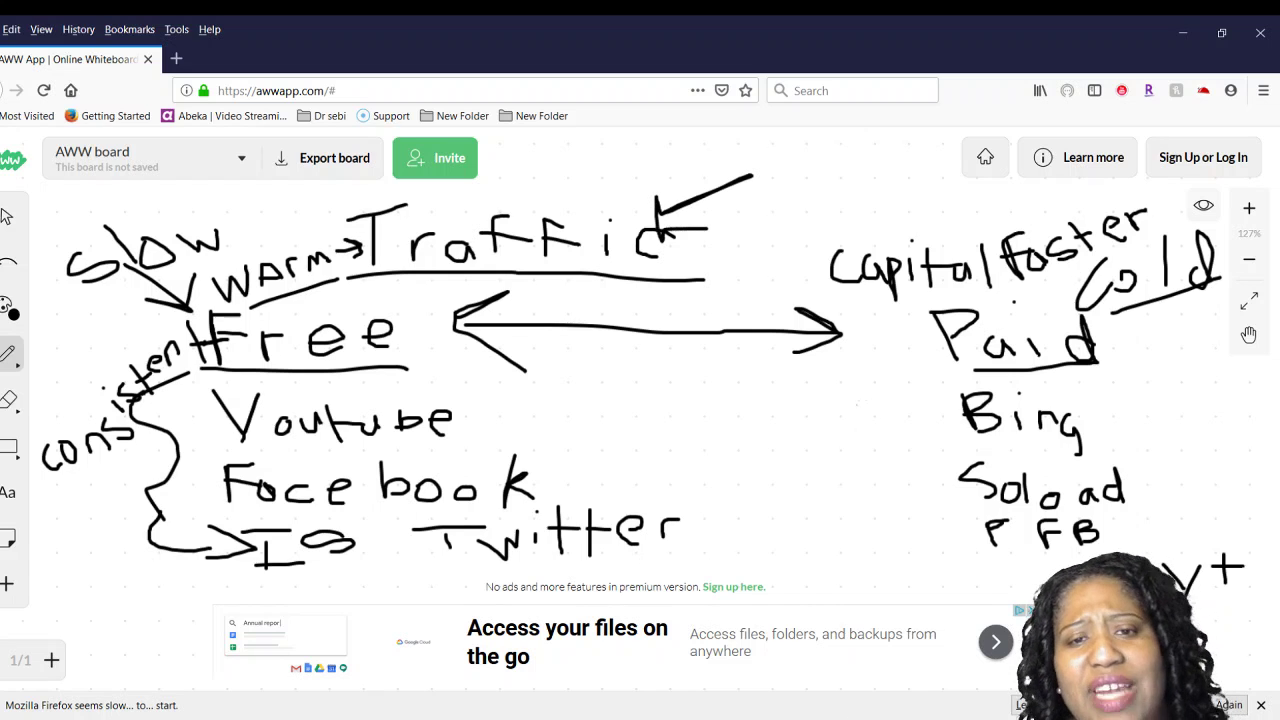